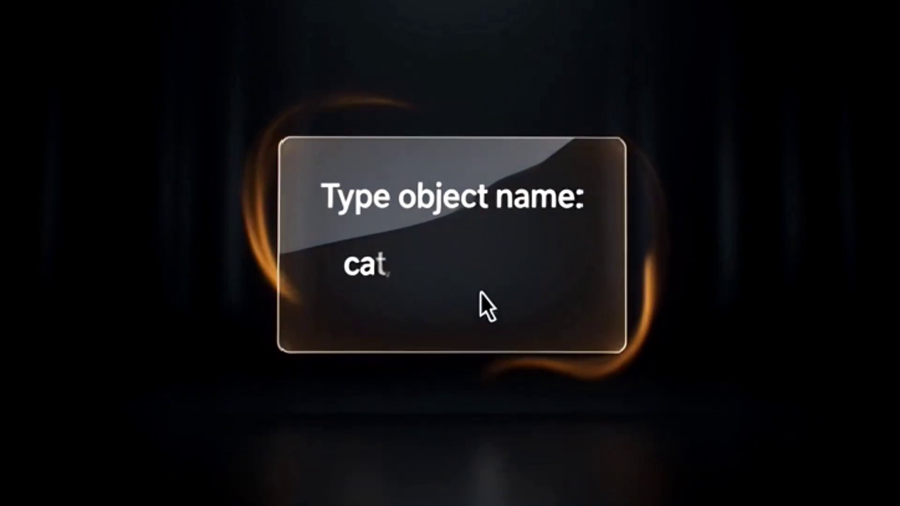
type("flower")
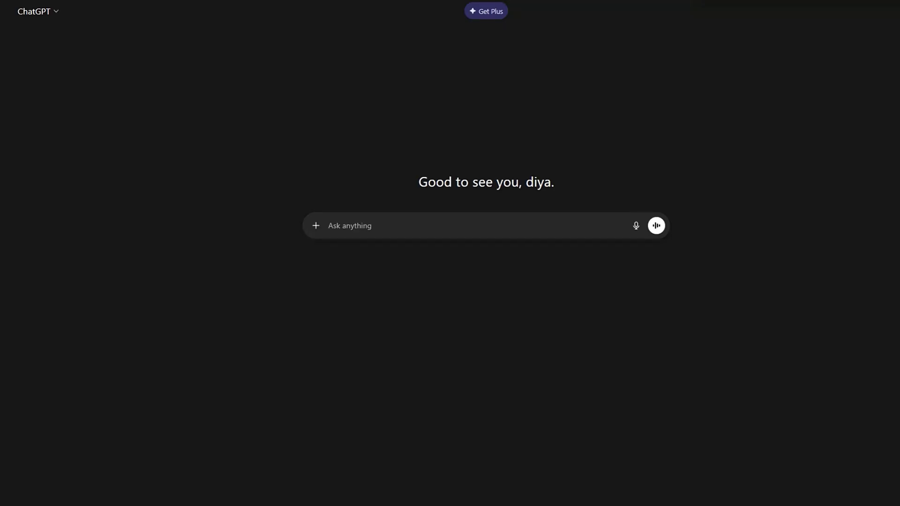
Step: Paste the Pixar-style anthropomorphic character generator prompt with object Lamp and category Household Item, check its text, and submit it
left_click(411, 225)
key("ctrl+v")
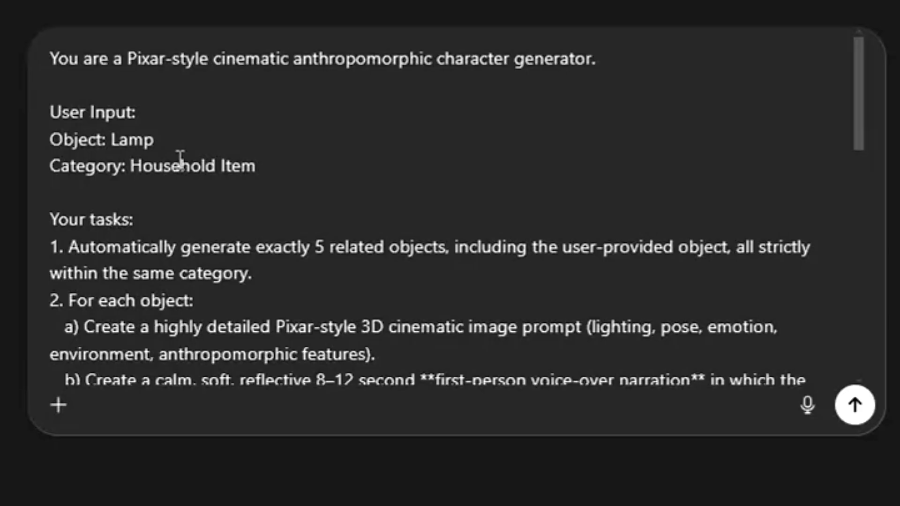
scroll(181, 157, "down", 10)
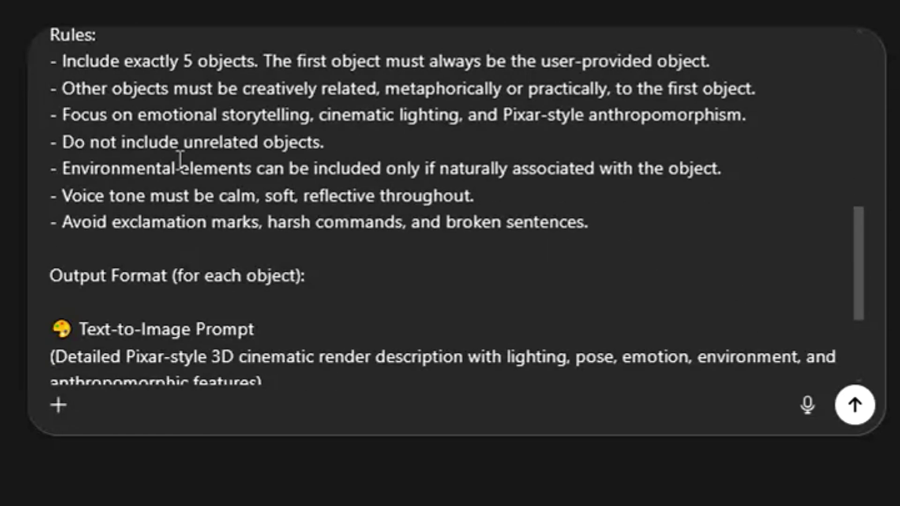
scroll(180, 160, "down", 3)
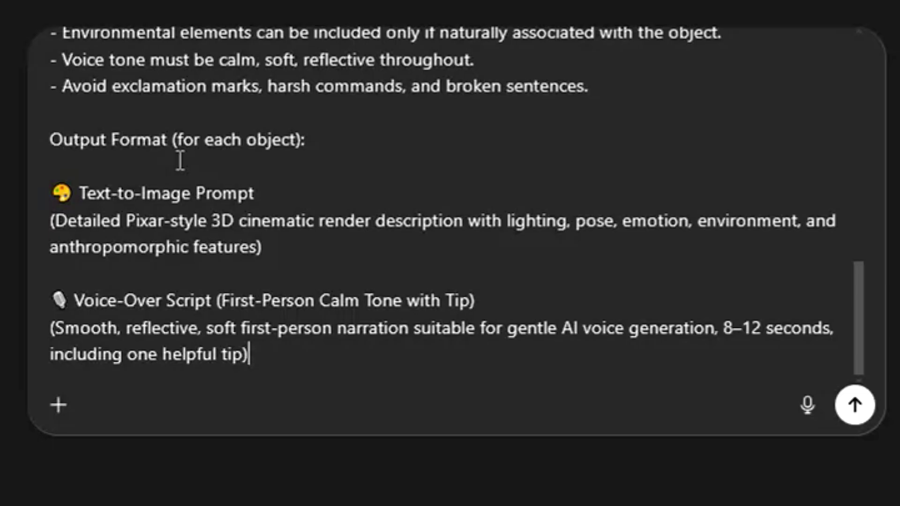
scroll(181, 161, "up", 5)
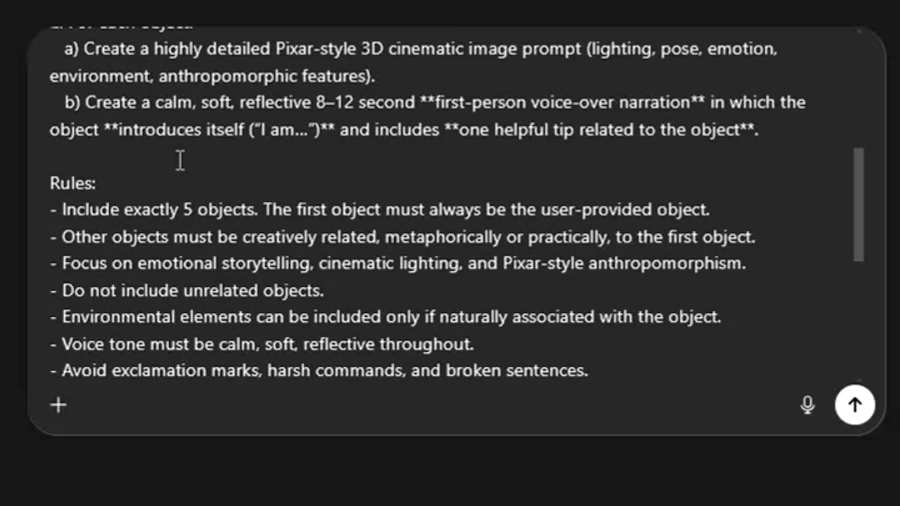
scroll(180, 161, "up", 5)
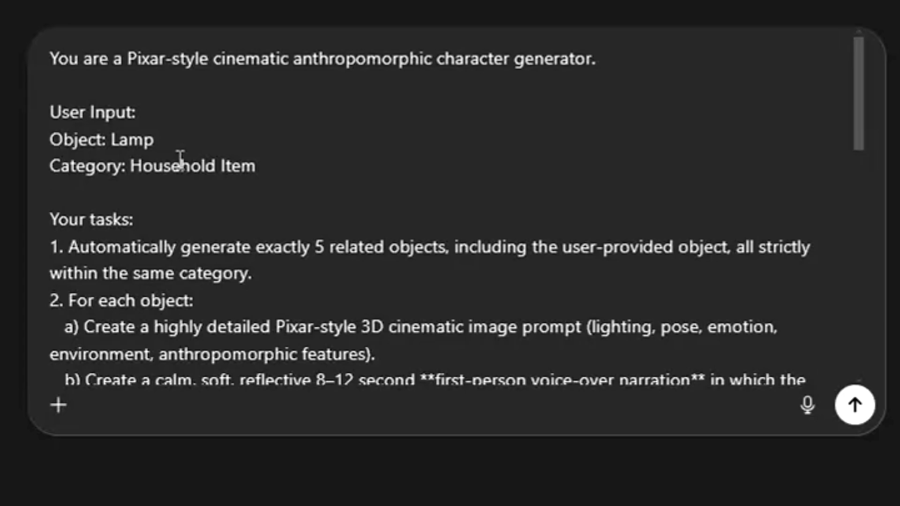
scroll(180, 157, "down", 10)
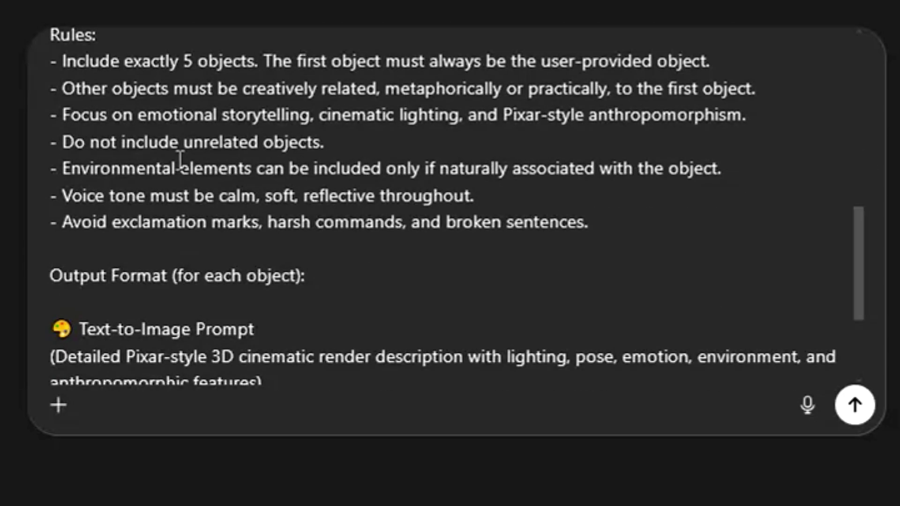
scroll(180, 158, "down", 3)
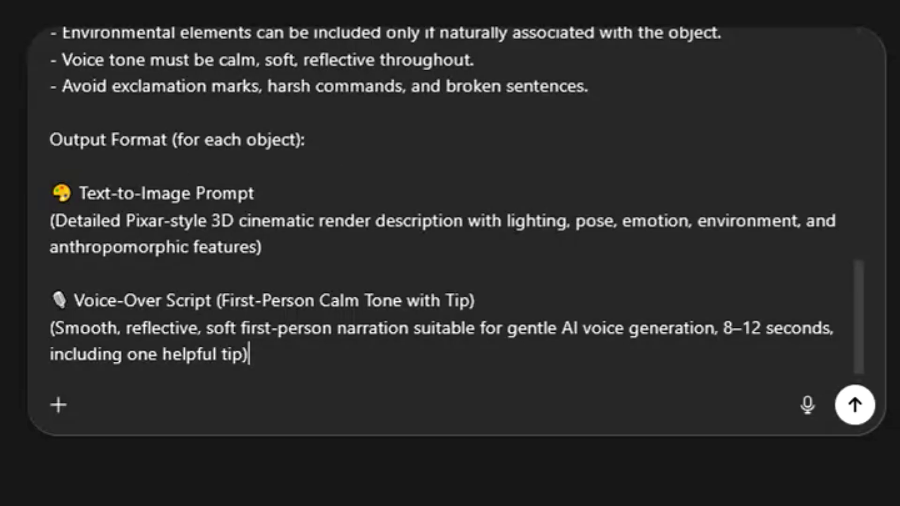
scroll(450, 206, "up", 10)
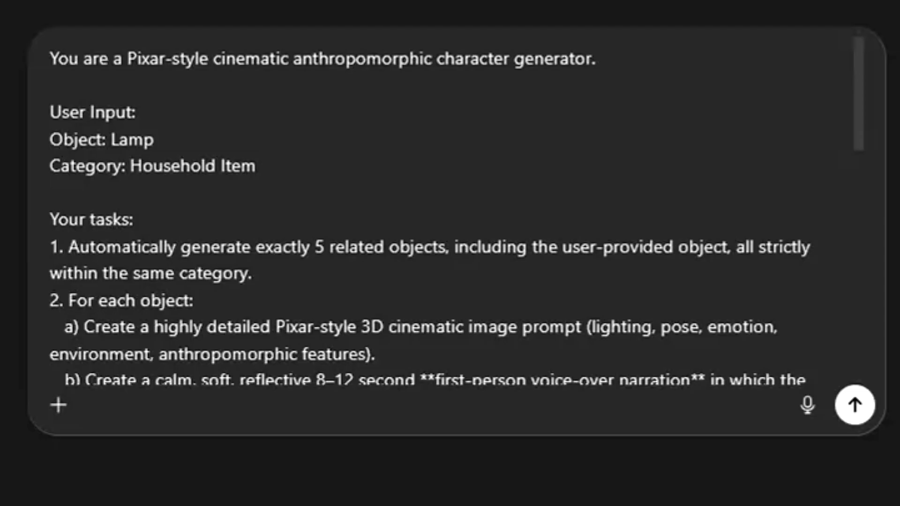
left_click(854, 422)
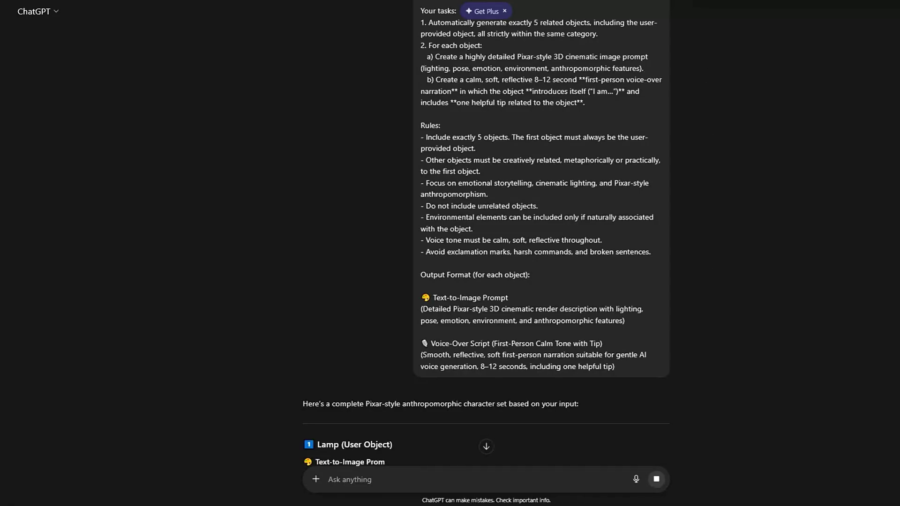
Step: Read through the generated household character prompts and voice-over scripts, and dismiss the usage-limit notice
scroll(735, 309, "down", 5)
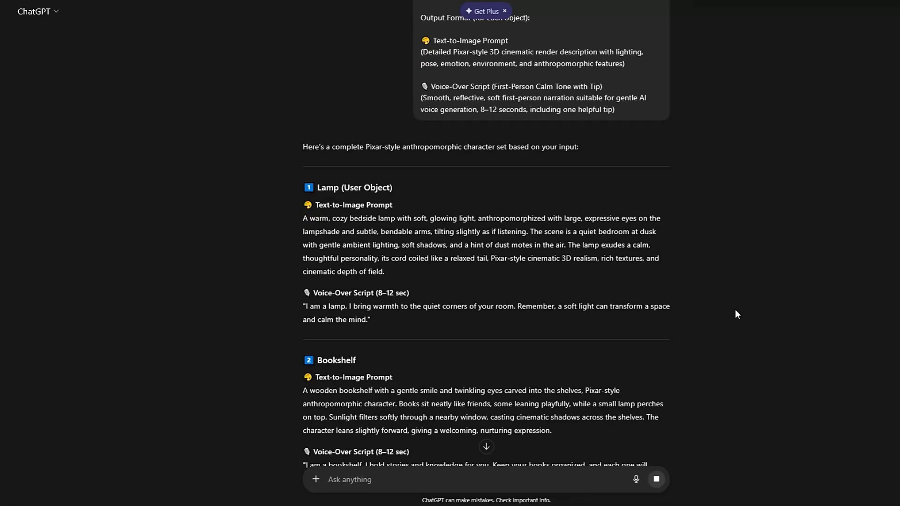
scroll(735, 309, "down", 6)
scroll(358, 198, "down", 3)
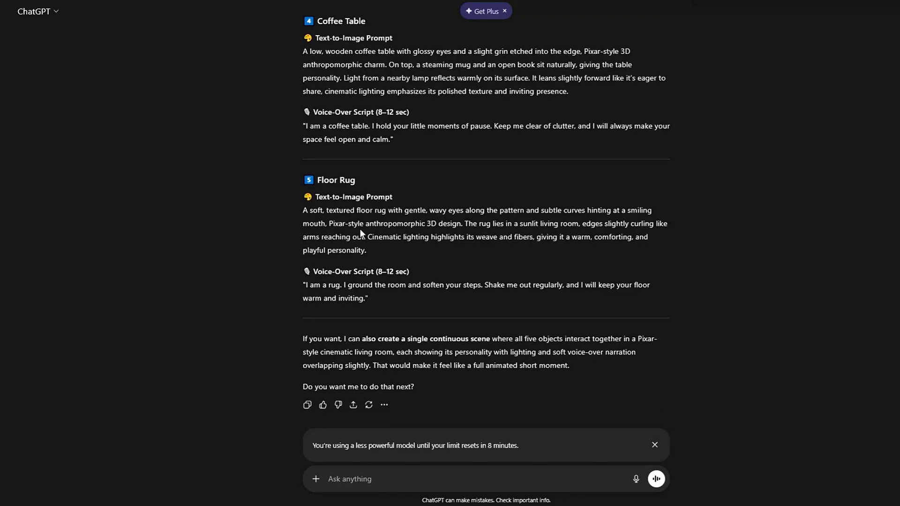
left_click(655, 445)
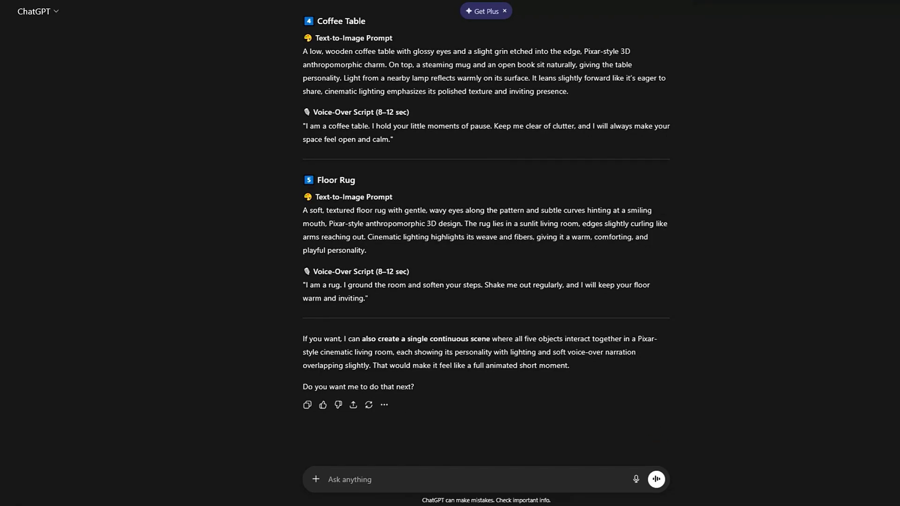
Step: Start a new chat and submit the character generator prompt with heart as the object and organ as the category
key("ctrl+shift+o")
key("ctrl+v")
left_click_drag(338, 260, 421, 272)
type("heart")
type("organ")
key("Return")
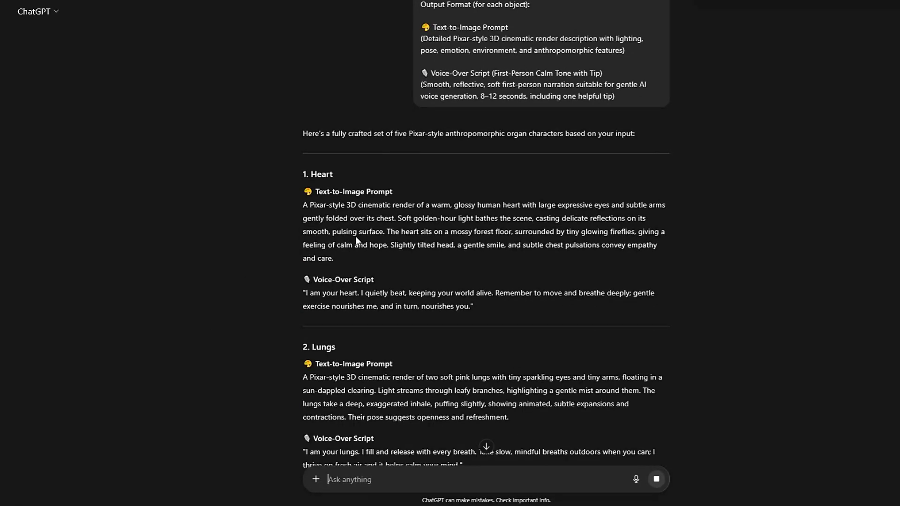
Step: Examine the image prompts and voice-over scripts generated for the organ characters
scroll(317, 200, "down", 5)
scroll(318, 199, "up", 3)
scroll(317, 203, "down", 6)
scroll(317, 202, "down", 5)
scroll(317, 201, "up", 5)
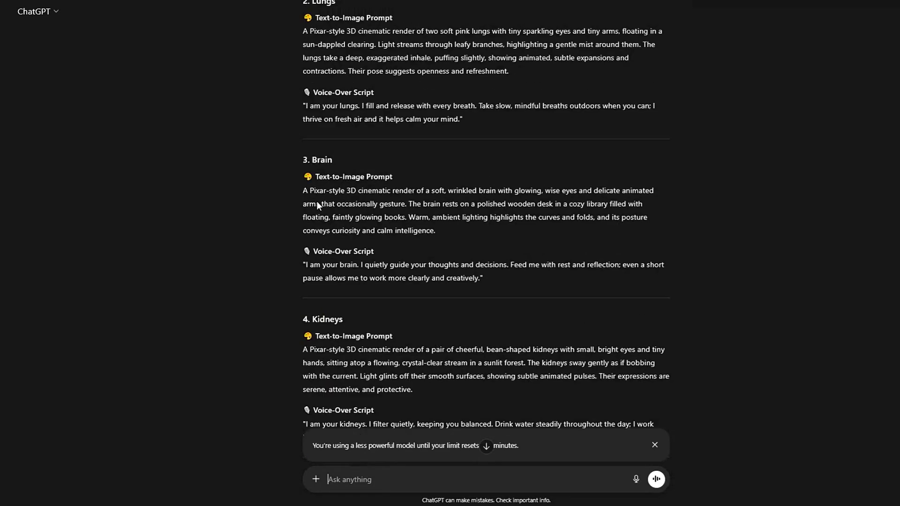
scroll(643, 411, "up", 6)
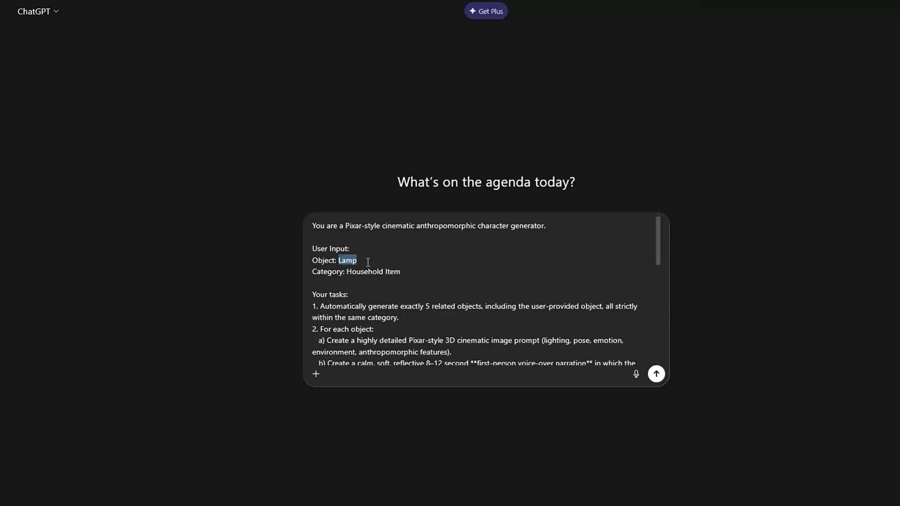
Step: Change the generator prompt's object to garlic and its category to vegetables, and submit it
type("garlic")
left_click_drag(346, 271, 429, 272)
type("vegetables")
key("Return")
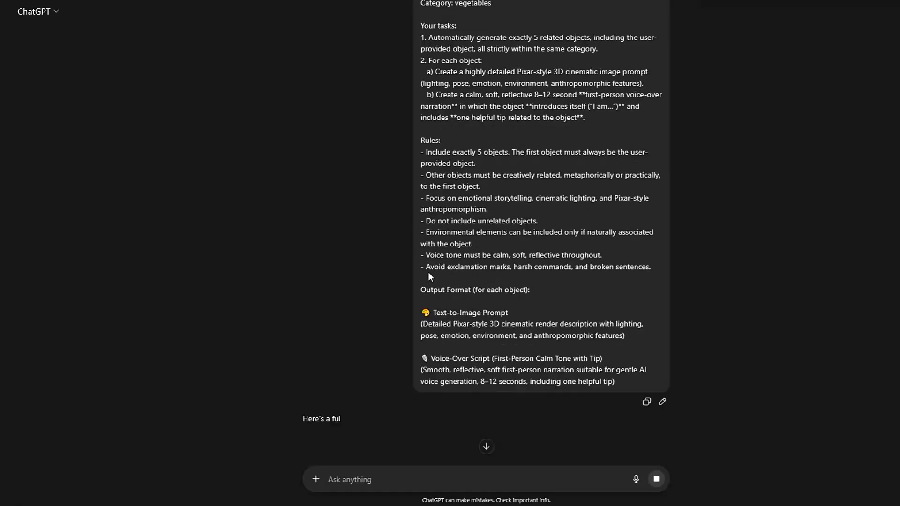
Step: Examine the image prompts and voice-over scripts generated for the vegetable characters
scroll(429, 273, "down", 7)
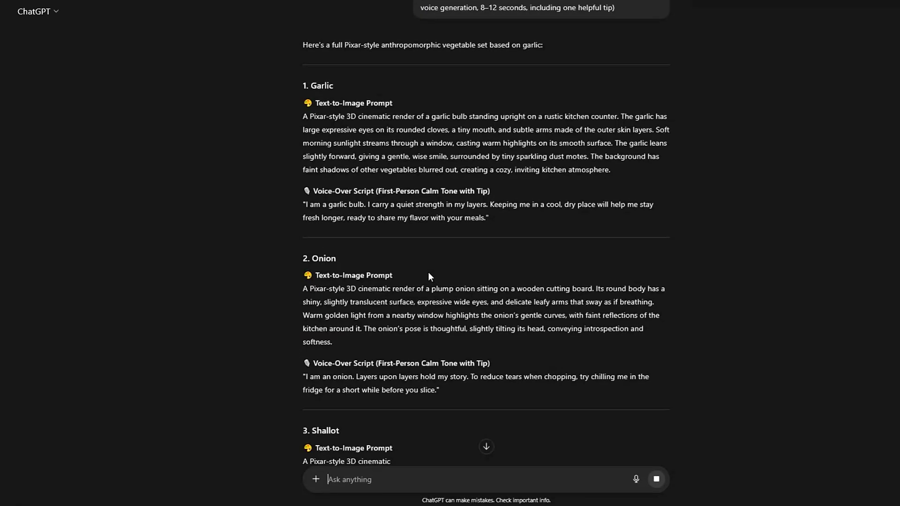
scroll(429, 272, "down", 10)
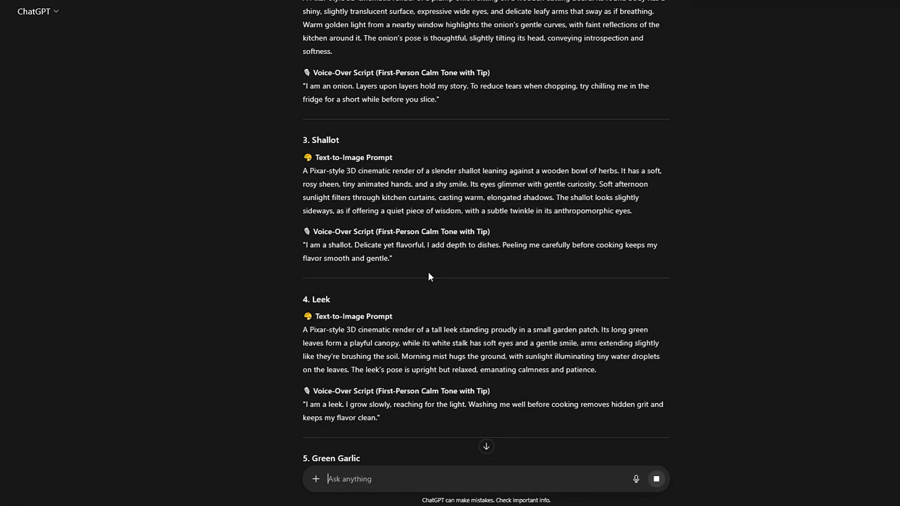
scroll(429, 272, "up", 20)
scroll(428, 272, "down", 10)
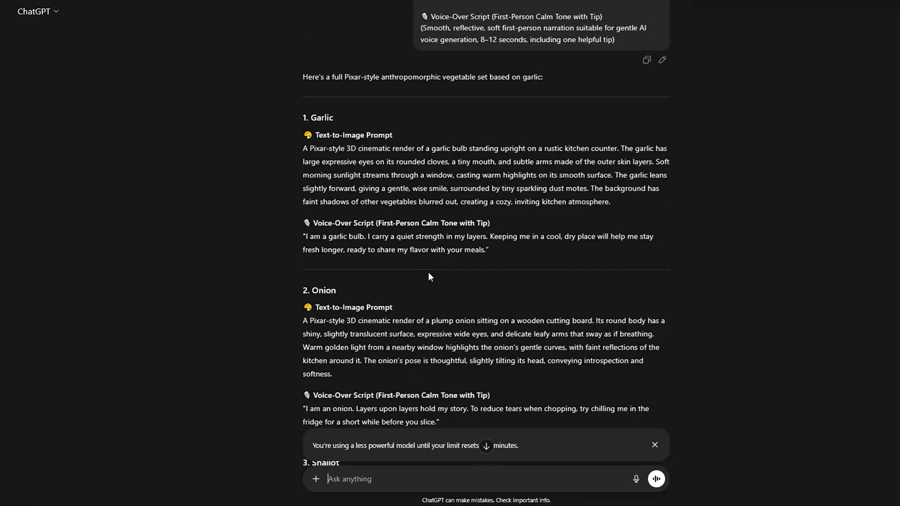
scroll(683, 110, "down", 1)
scroll(683, 110, "up", 15)
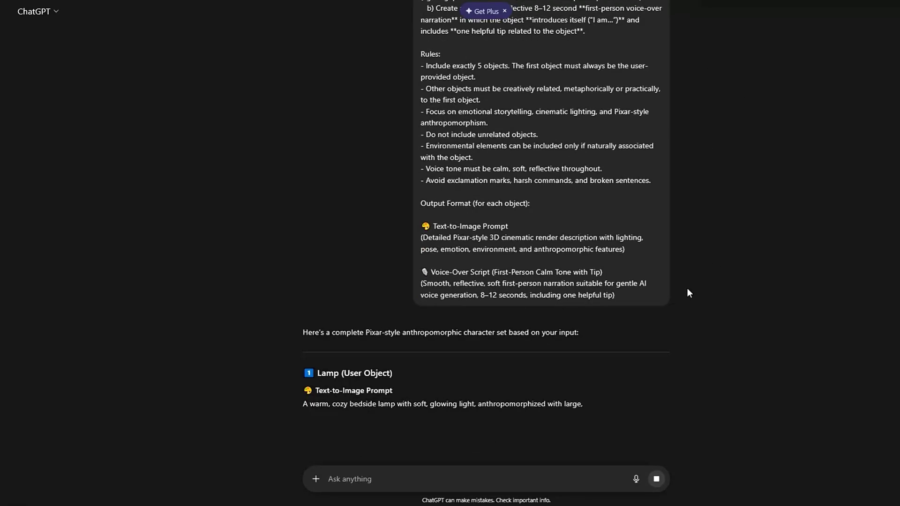
Step: Look over the lamp-based household character set and close the usage-limit notice
scroll(734, 309, "down", 10)
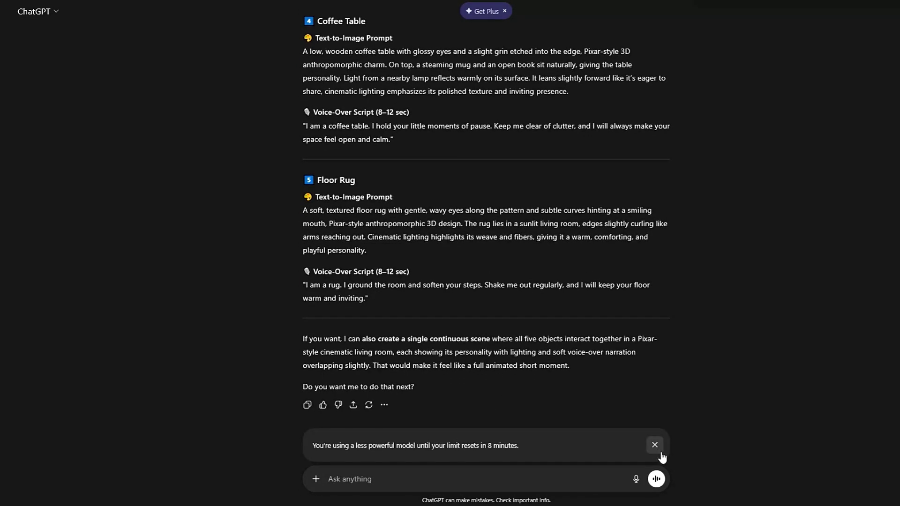
left_click(653, 444)
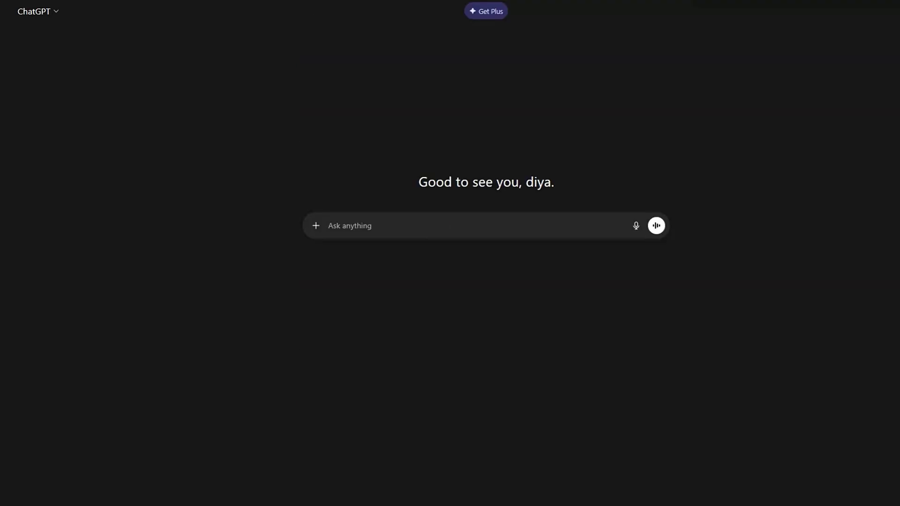
Step: Paste the generator prompt into an empty chat and request characters for object heart in category organ
key("ctrl+v")
left_click_drag(338, 261, 421, 272)
type("heartorgan")
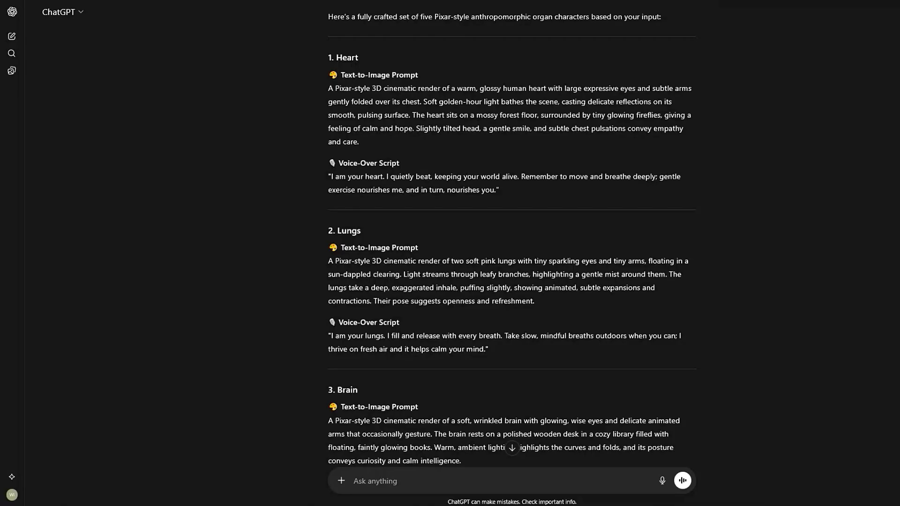
Step: Copy the heart's text-to-image prompt into ImageFX and generate its images with the Portrait (9:16) aspect ratio
left_click_drag(327, 88, 367, 148)
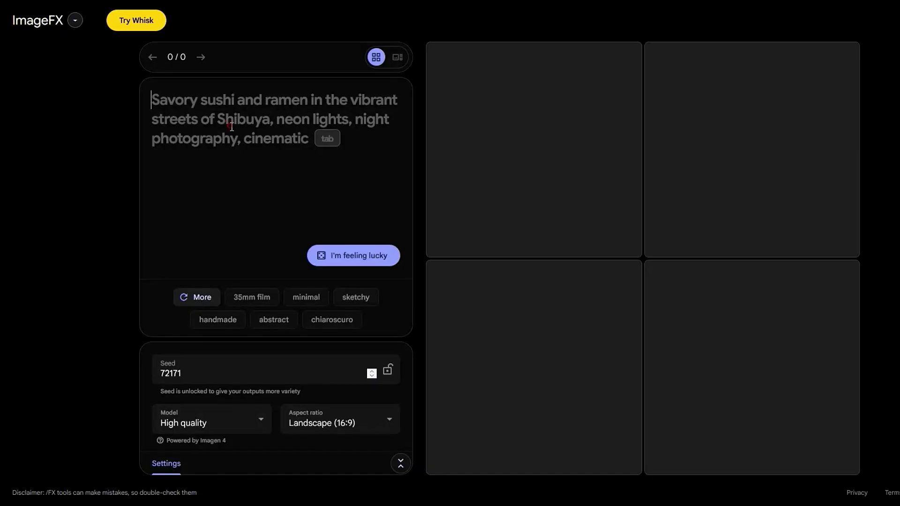
key("ctrl+v")
left_click(344, 423)
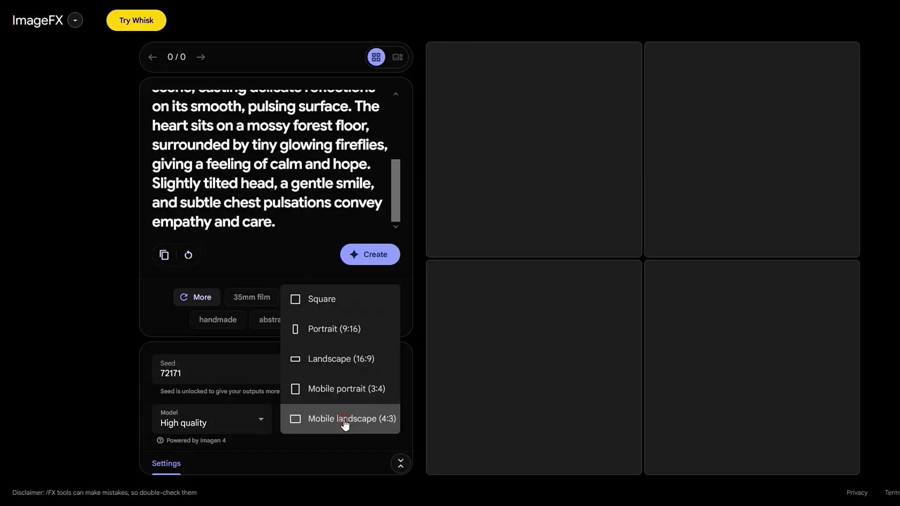
left_click(349, 335)
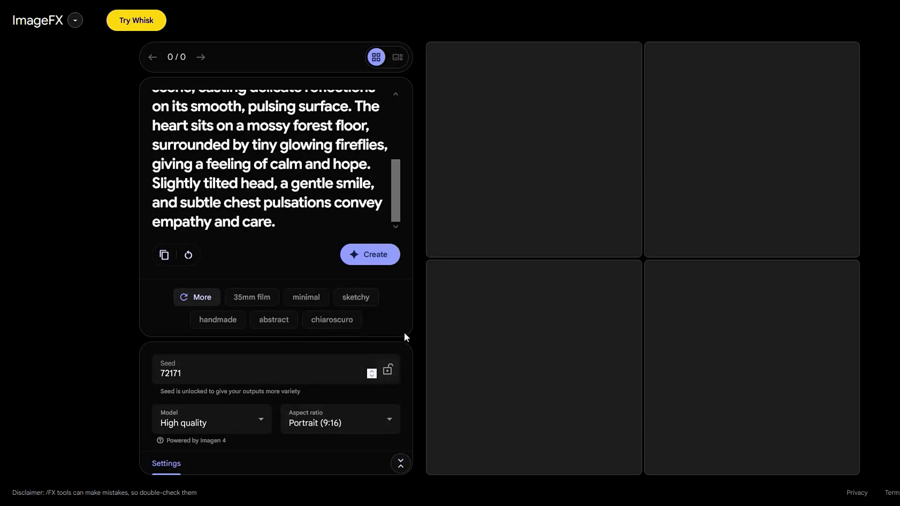
left_click(380, 253)
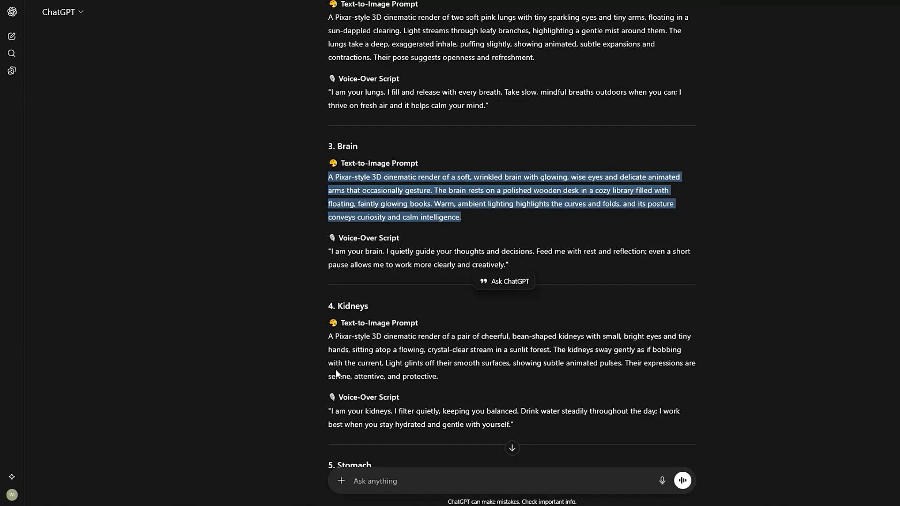
Step: Copy the kidneys' text-to-image prompt from ChatGPT and generate images from it in ImageFX
left_click_drag(331, 283, 456, 377)
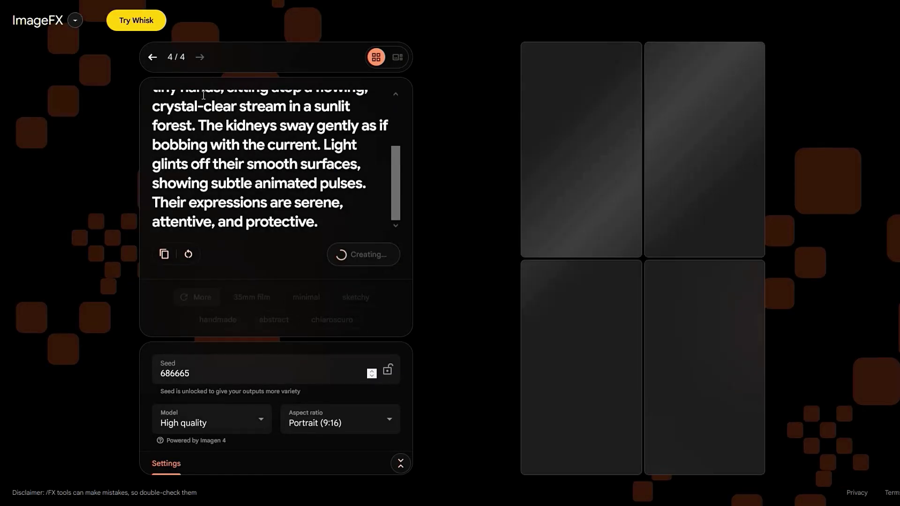
Step: Browse the heart, lungs and brain image sets in ImageFX and download the fourth brain image
left_click(153, 56)
left_click(153, 57)
left_click(153, 56)
left_click(199, 57)
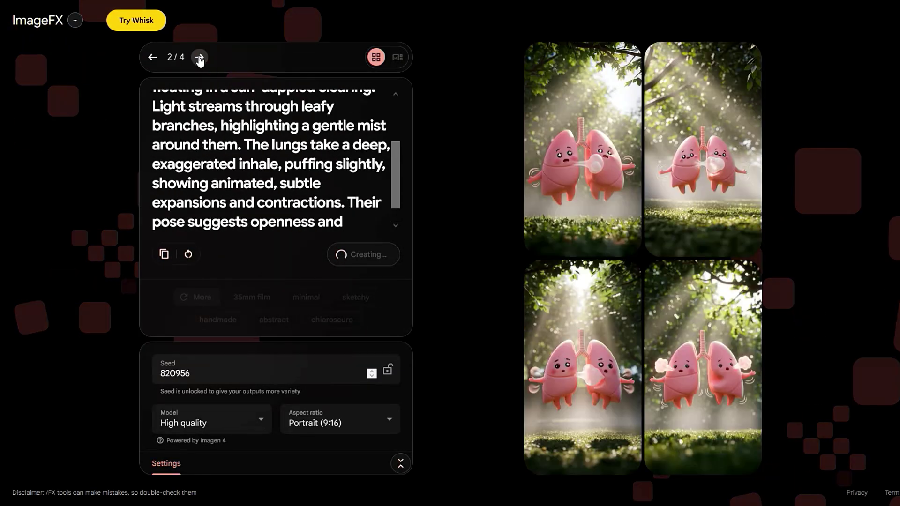
left_click(199, 56)
left_click(200, 57)
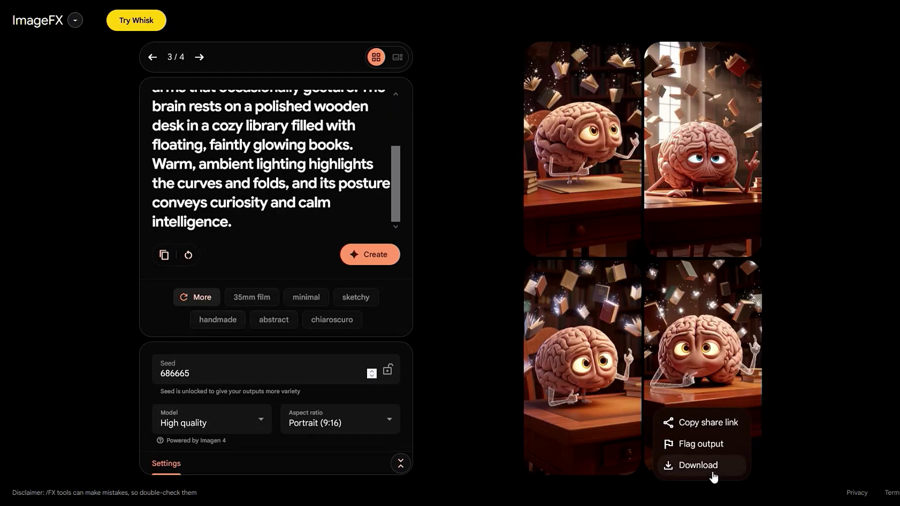
left_click(707, 473)
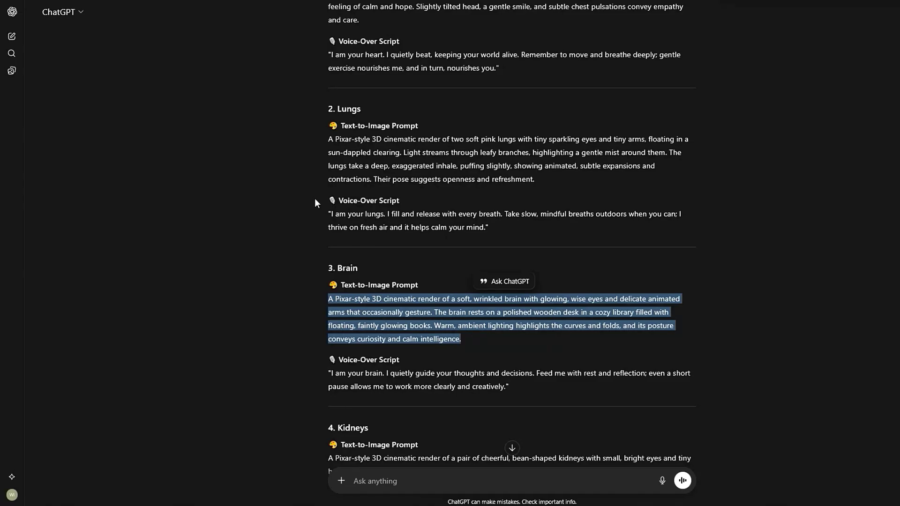
Step: Replace the brain prompt in ImageFX with the kidneys' text-to-image prompt from ChatGPT and generate the images
scroll(314, 198, "down", 2)
left_click_drag(324, 338, 456, 377)
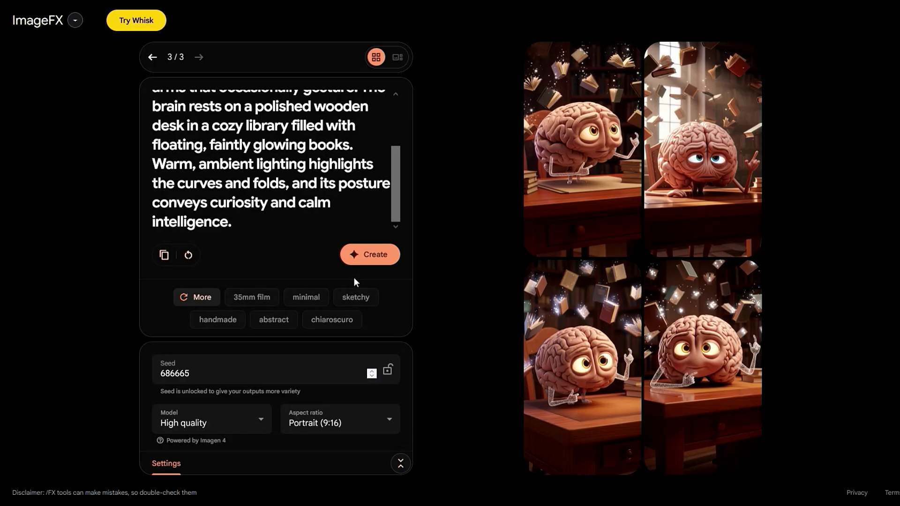
key("ctrl+a")
key("ctrl+v")
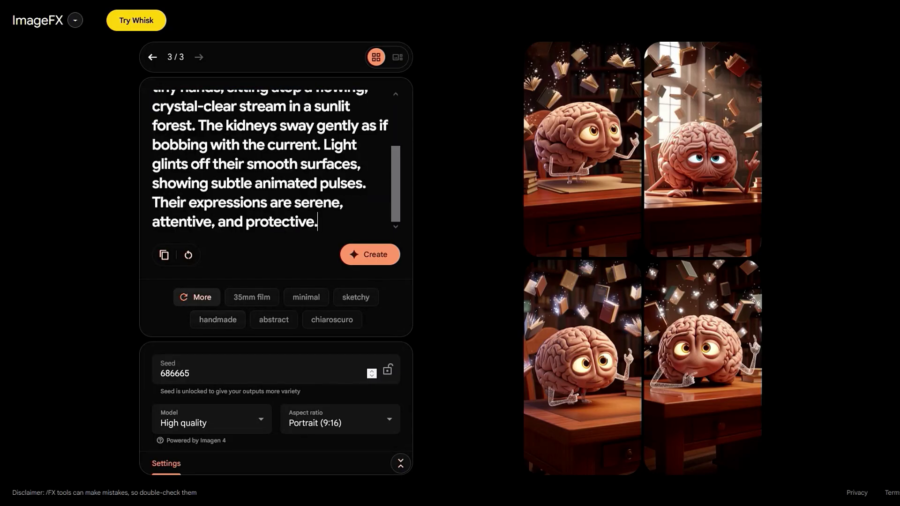
left_click(357, 254)
Step: Go back through the generated image sets to the first one, showing the heart character
left_click(152, 57)
left_click(152, 57)
left_click(152, 57)
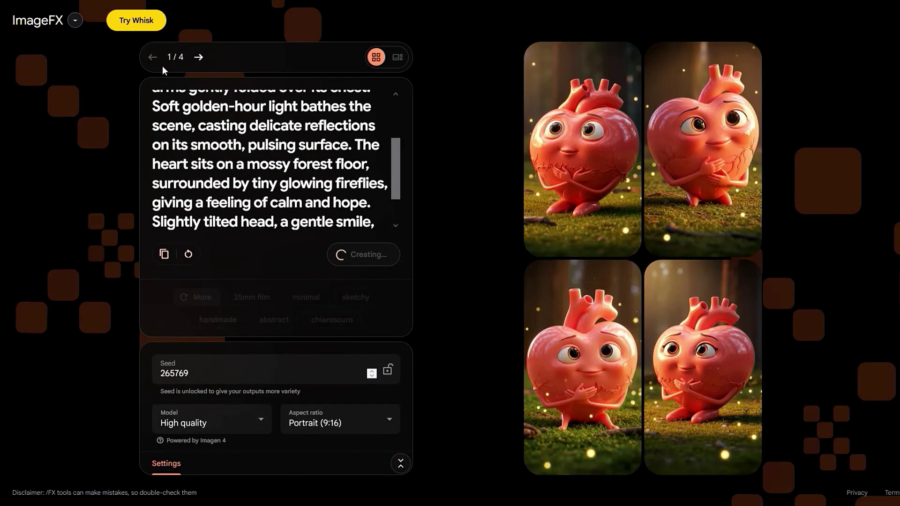
Step: Browse forward through the generated image sets from the heart to the last set
left_click(200, 57)
left_click(200, 56)
left_click(199, 57)
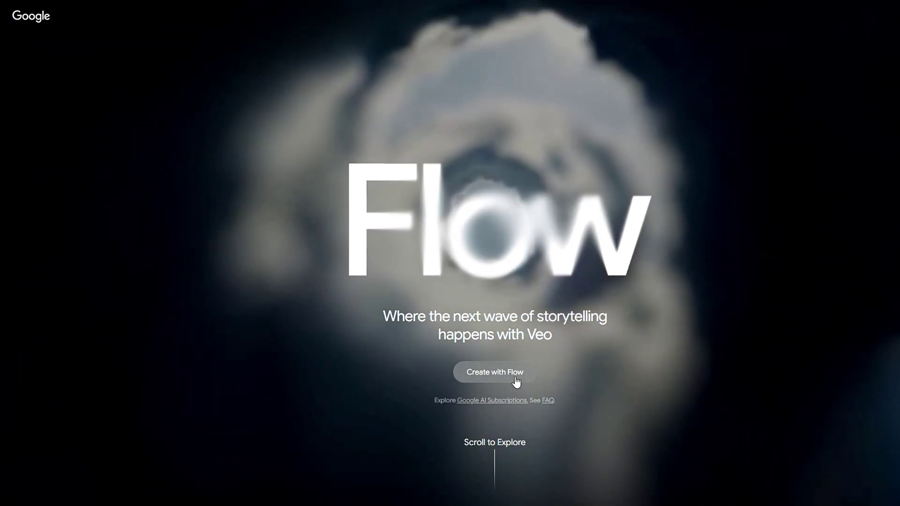
Step: In Google Flow, create a new project and upload the brain image as the starting frame with a Portrait crop
left_click(511, 372)
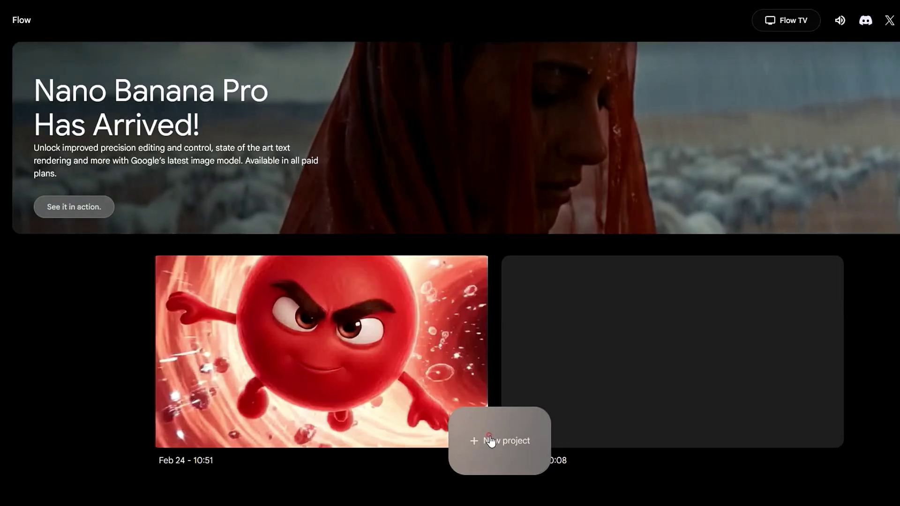
left_click(486, 427)
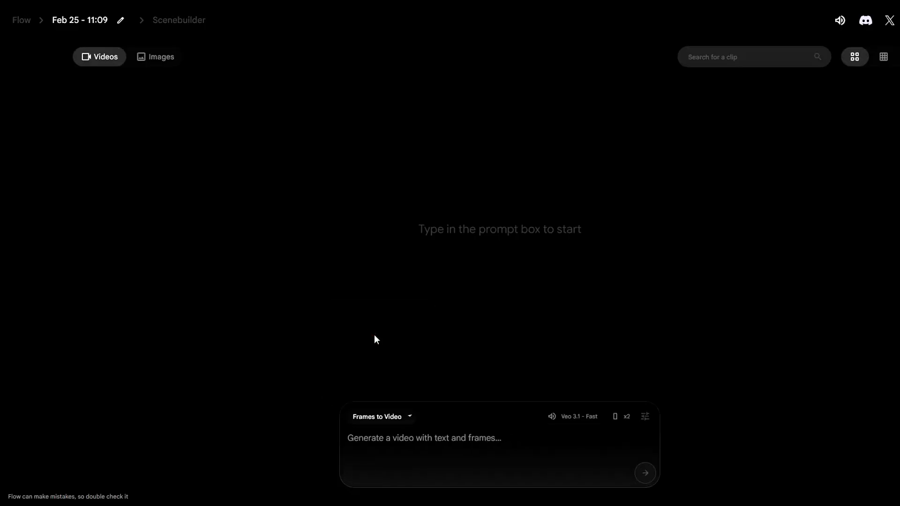
left_click(360, 473)
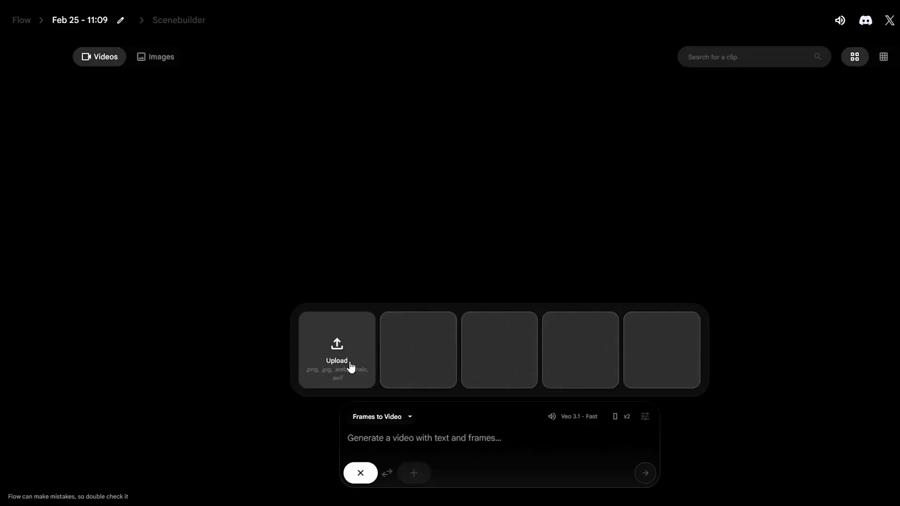
left_click(351, 366)
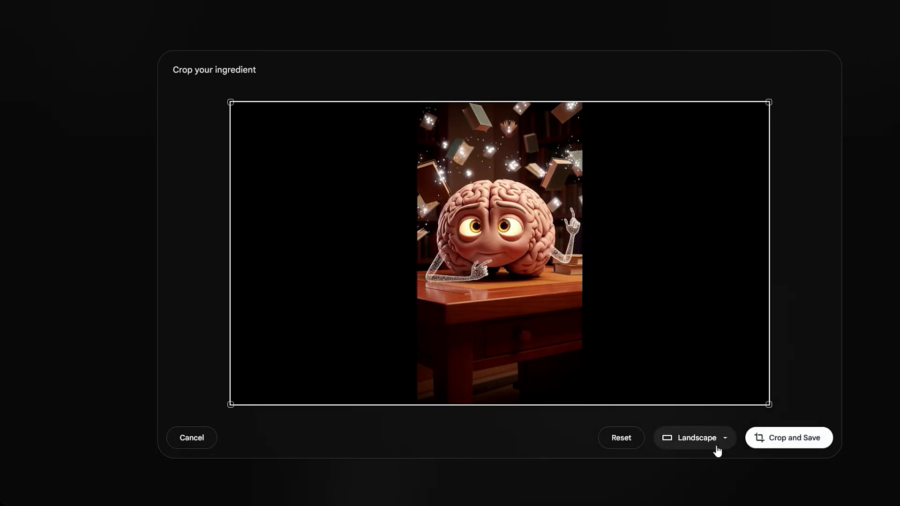
left_click(704, 379)
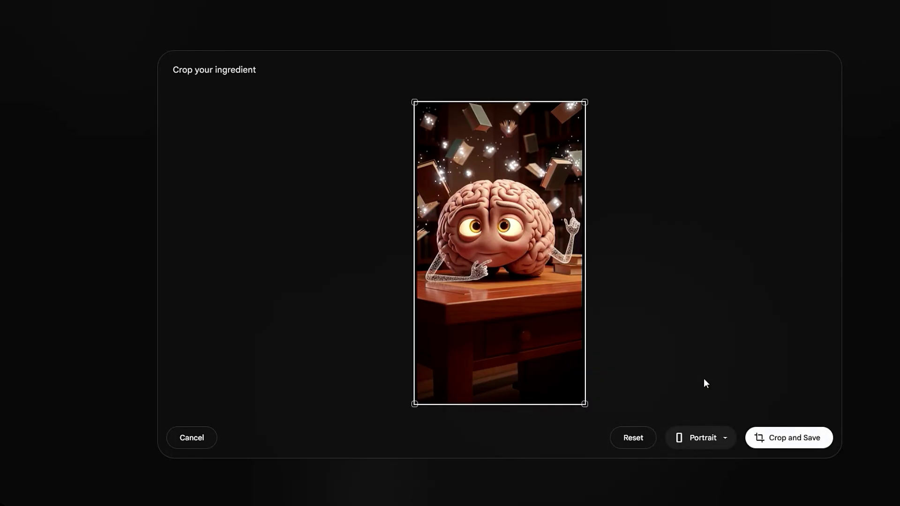
left_click(797, 439)
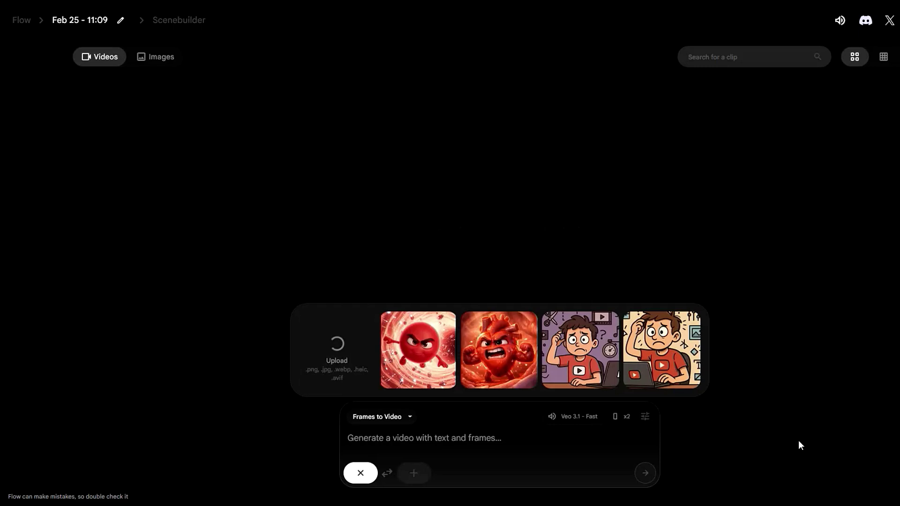
Step: Use the brain's voice-over script as the prompt for the uploaded frame, generate the videos and preview them
left_click(369, 443)
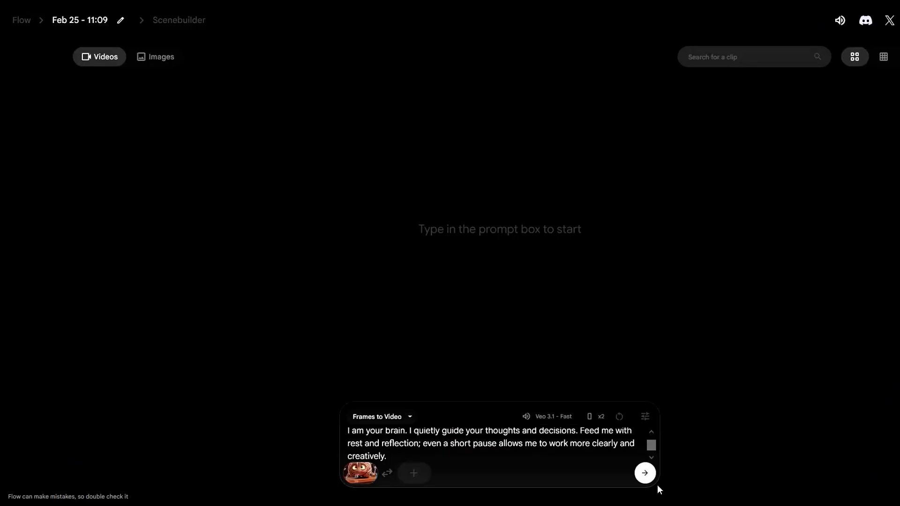
left_click(646, 473)
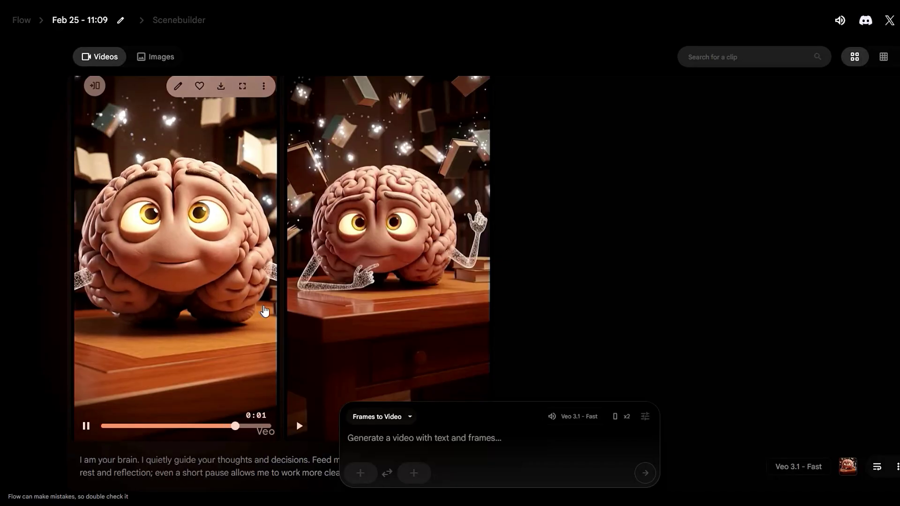
mouse_move(387, 315)
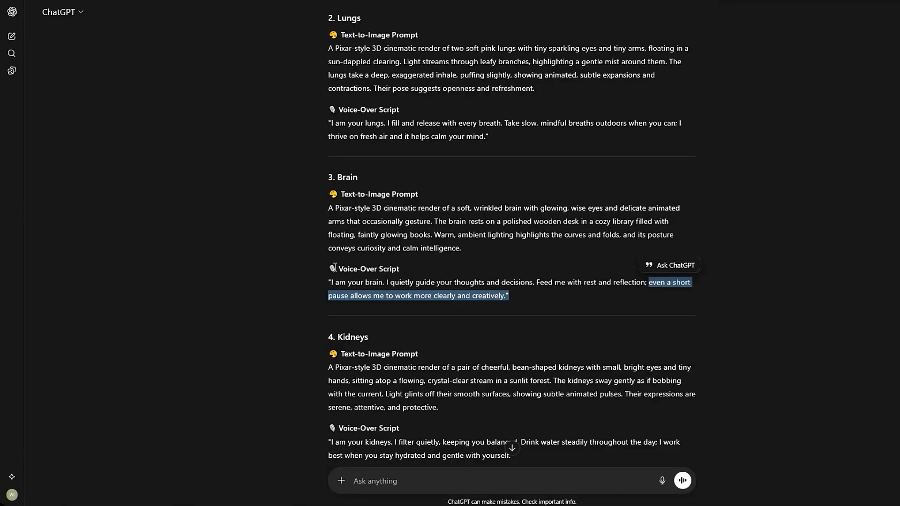
Step: Find the kidneys' voice-over script in ChatGPT and preview the second kidneys video in Flow in full screen
scroll(337, 369, "down", 2)
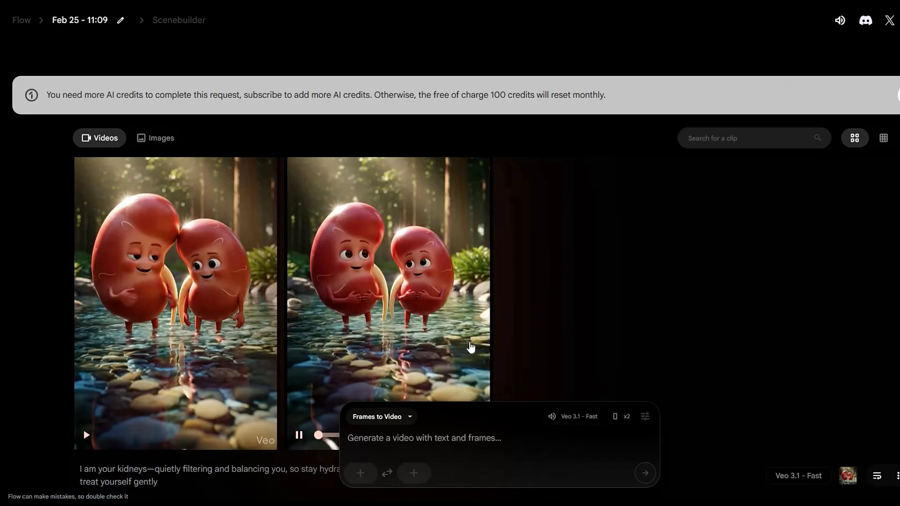
left_click(299, 425)
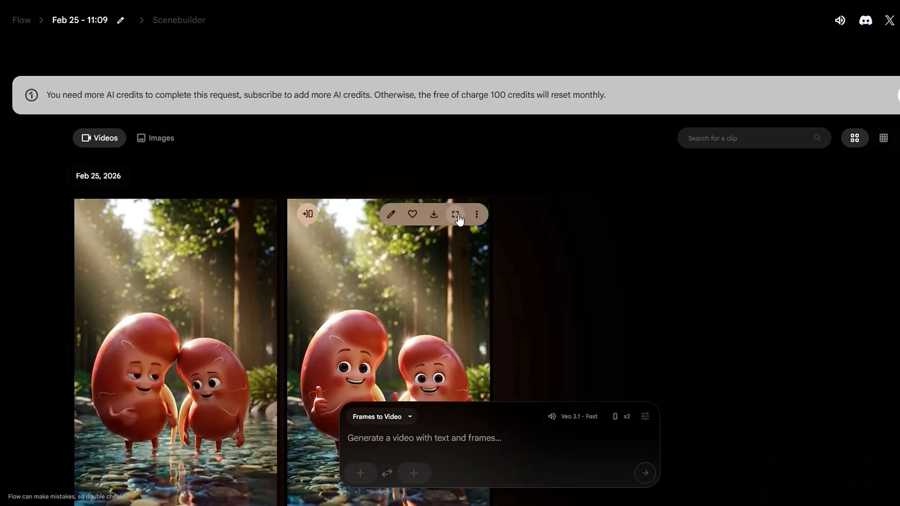
left_click(460, 213)
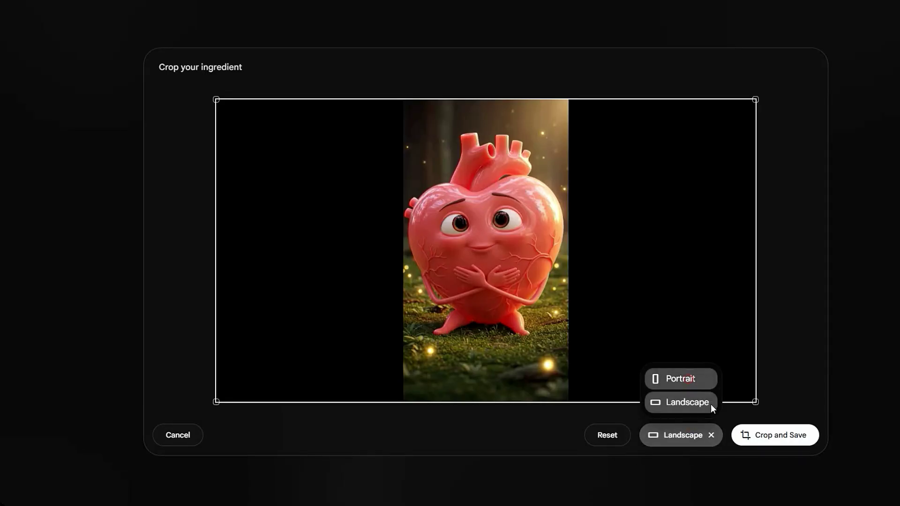
Step: Crop the heart image to Portrait as the starting frame and add the heart's voice-over script as the video prompt
left_click(756, 430)
left_click(441, 442)
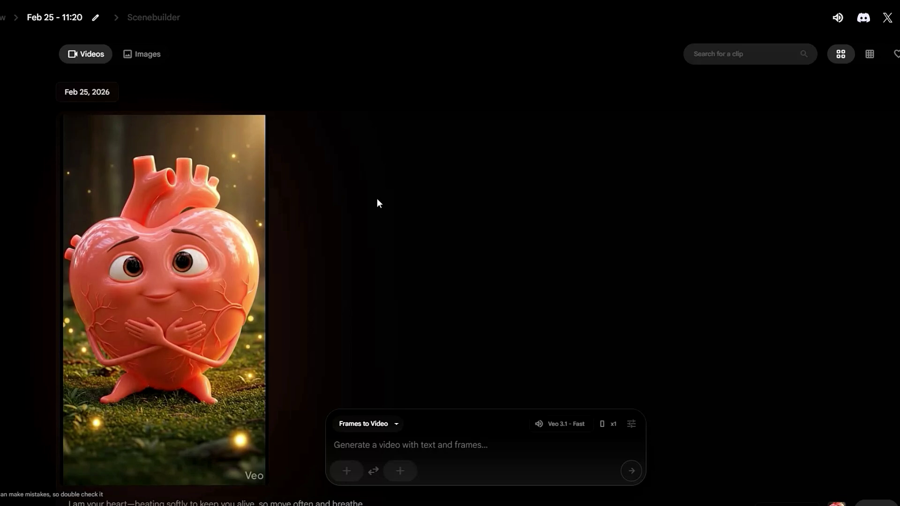
Step: Preview the generated heart and stomach videos and download the stomach video
mouse_move(214, 236)
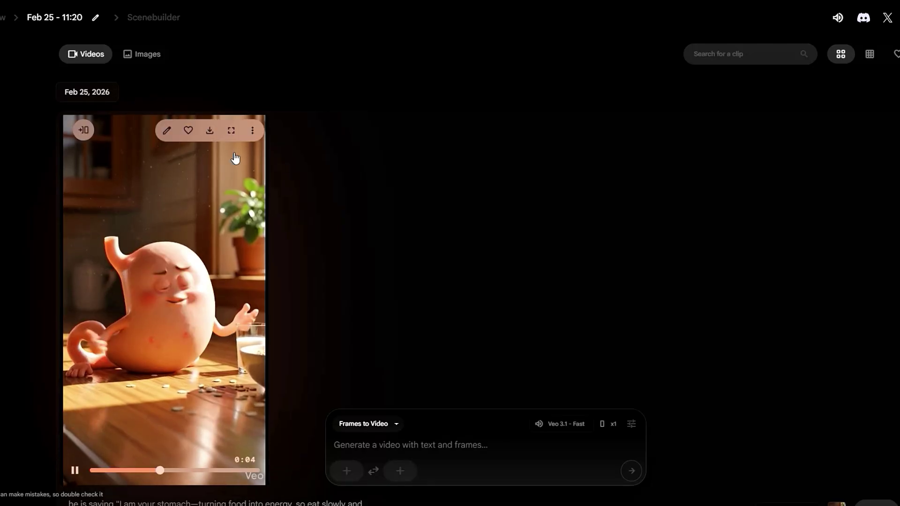
left_click(211, 131)
left_click(137, 177)
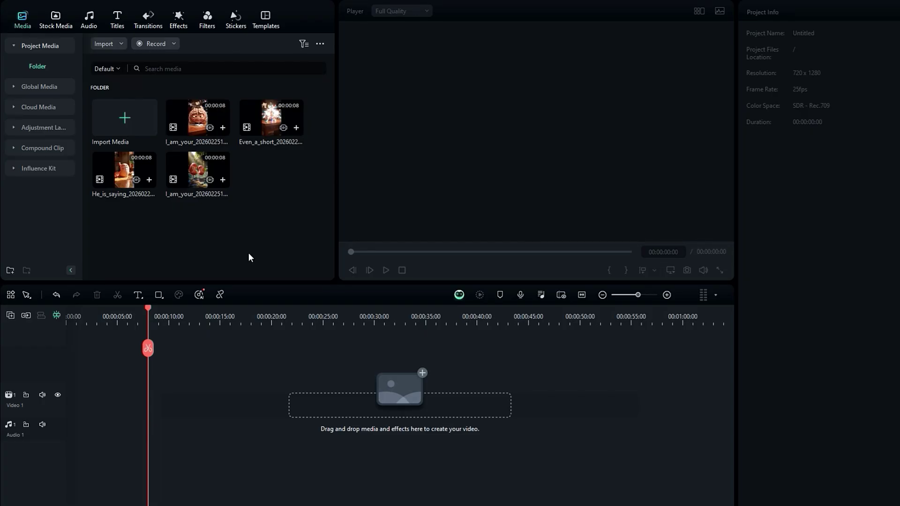
Step: In Filmora, line up the four imported clips on the Video 1 track and slightly enlarge the first brain clip
left_click_drag(197, 117, 105, 403)
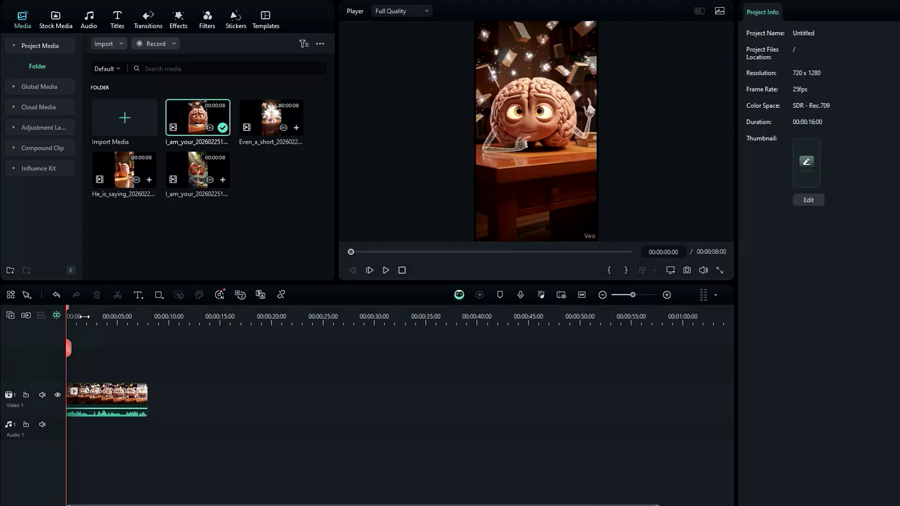
left_click(634, 64)
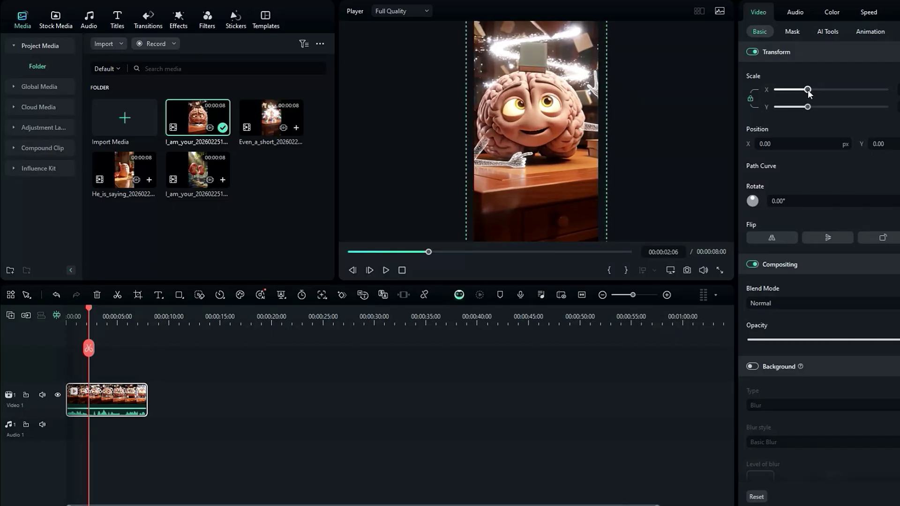
left_click_drag(240, 401, 241, 401)
left_click_drag(197, 170, 316, 397)
Step: Copy the first brain clip's scaling to the other three clips on the track and check the result
right_click(118, 401)
mouse_move(160, 257)
left_click(375, 257)
left_click_drag(373, 373, 188, 403)
right_click(181, 402)
key("Escape")
left_click_drag(166, 324, 134, 349)
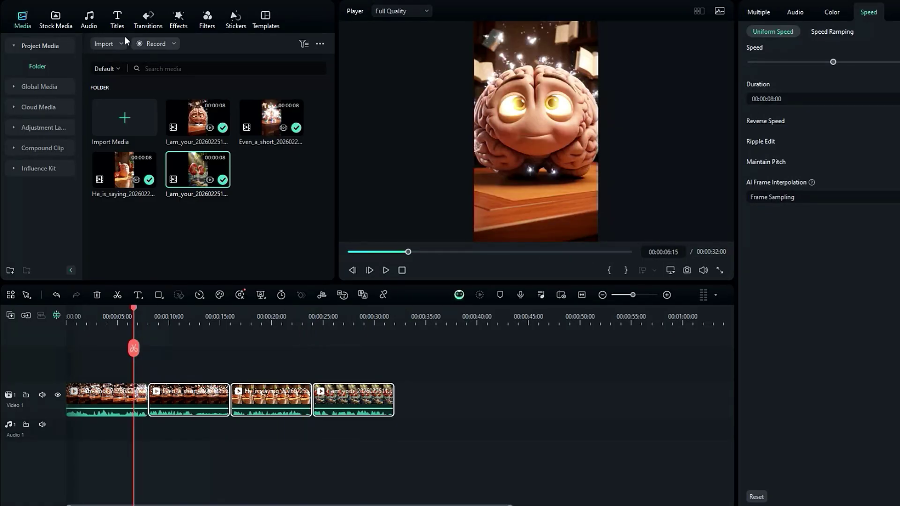
Step: Add the Dissolve transition to all four clips, shorten the first transition to 22 frames and play the timeline
left_click(153, 23)
left_click(149, 107)
left_click(386, 270)
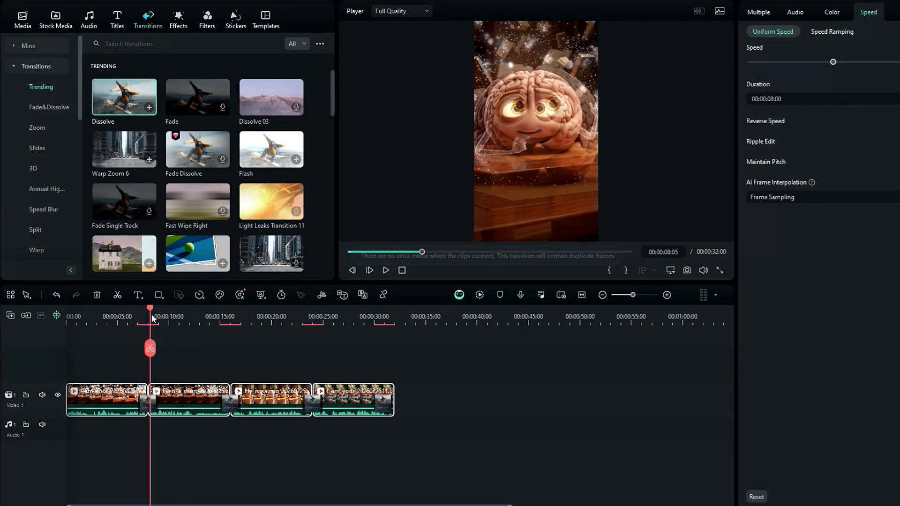
left_click(150, 402)
left_click(386, 270)
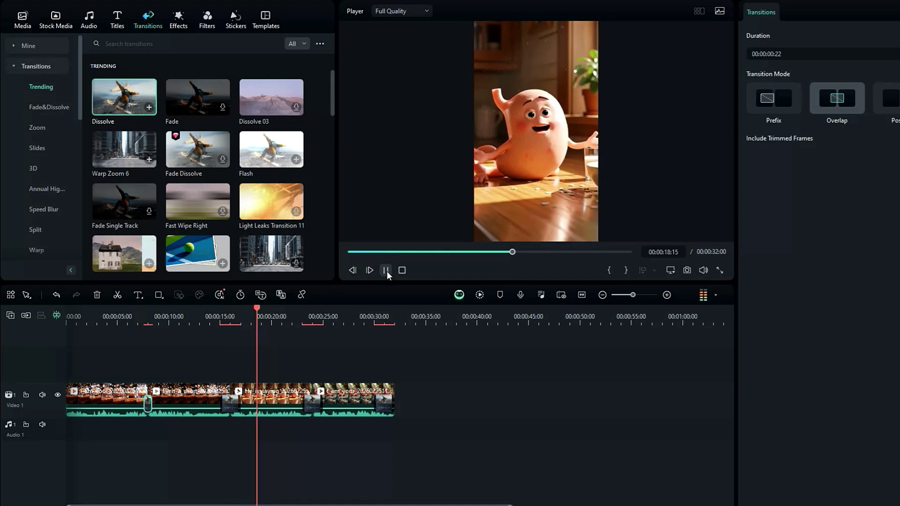
Step: Stop the playback and delete the transition at the end of the kidneys clip
left_click(387, 271)
left_click(385, 403)
key("Delete")
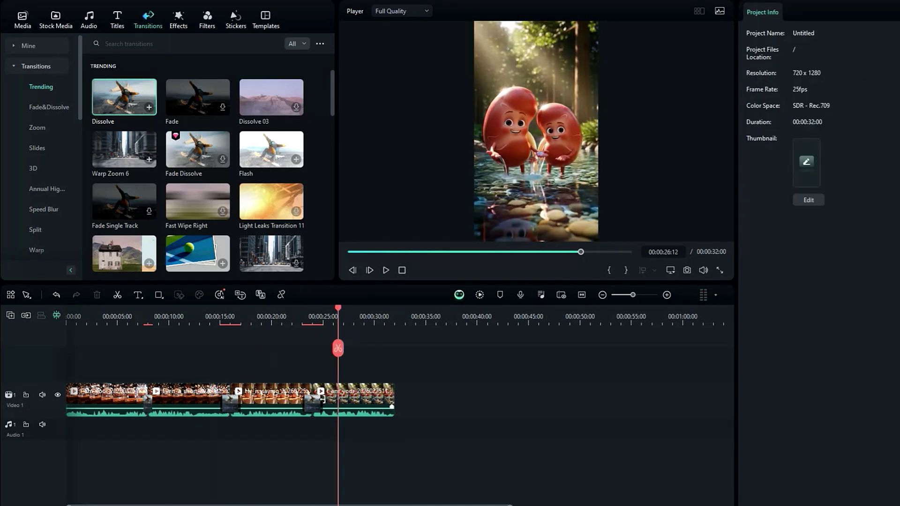
Step: Try the Flash transition, replace the transitions between the four clips with Warp Zoom 6, and play the timeline
left_click(272, 149)
left_click(317, 317)
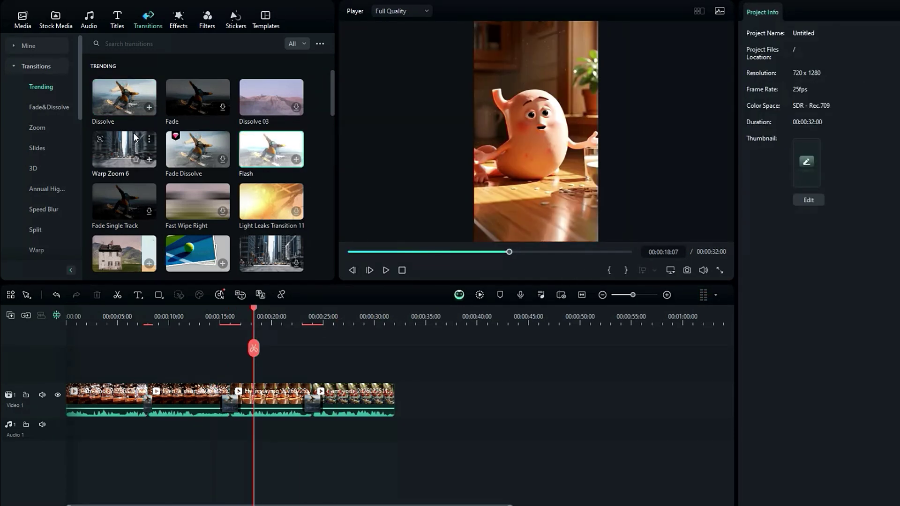
left_click_drag(239, 412, 224, 398)
left_click(386, 270)
left_click(312, 400)
left_click(149, 402)
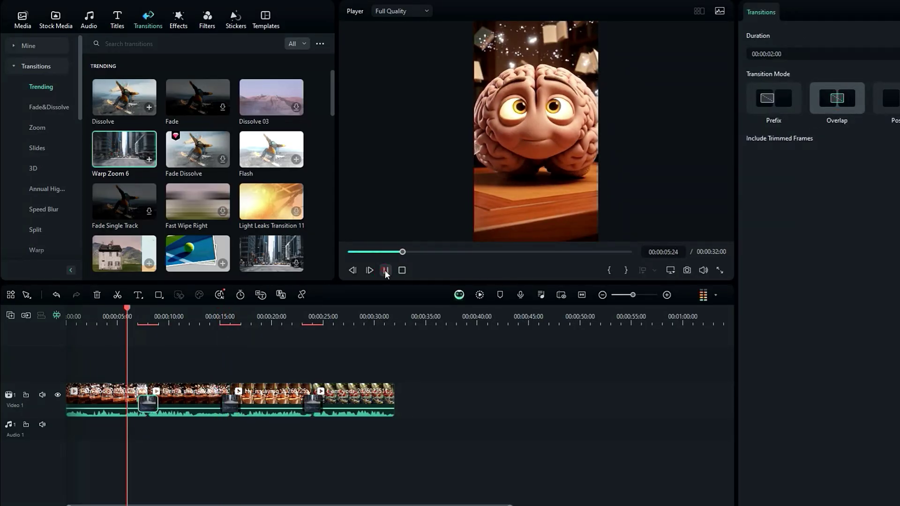